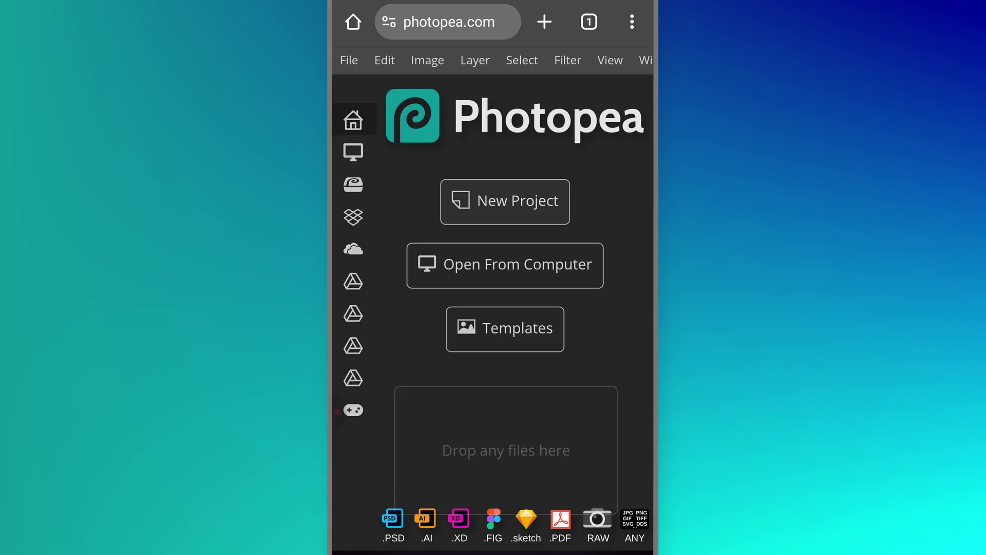
Start a new 1280×720 project and choose a custom blue background colour.
click(542, 201)
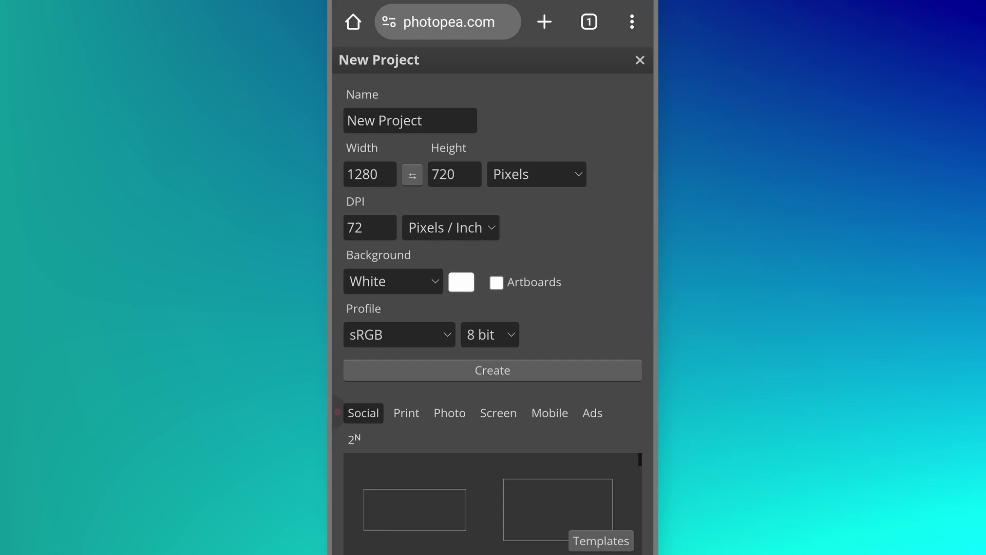
click(461, 282)
click(436, 265)
click(607, 209)
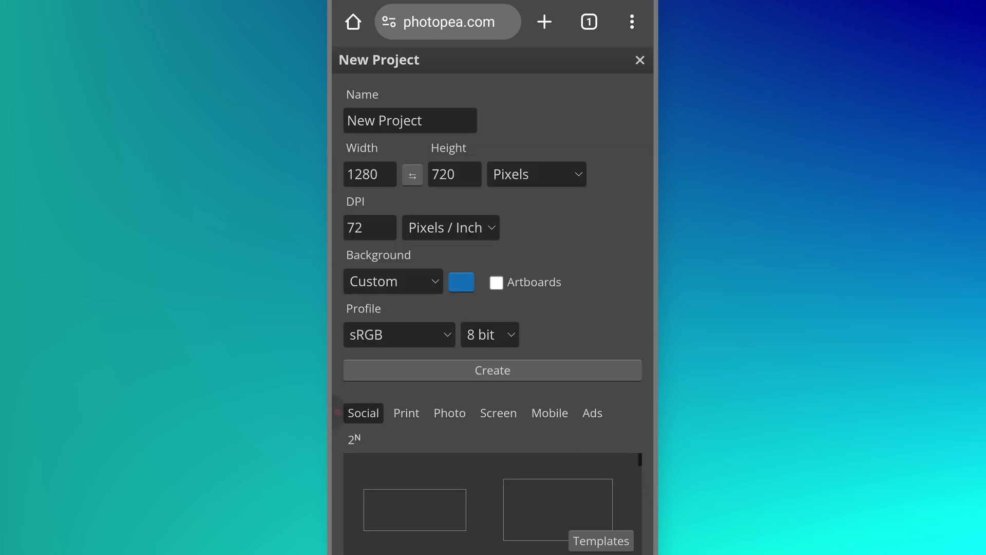
Create the blue 1280×720 document and zoom in on the canvas.
click(539, 370)
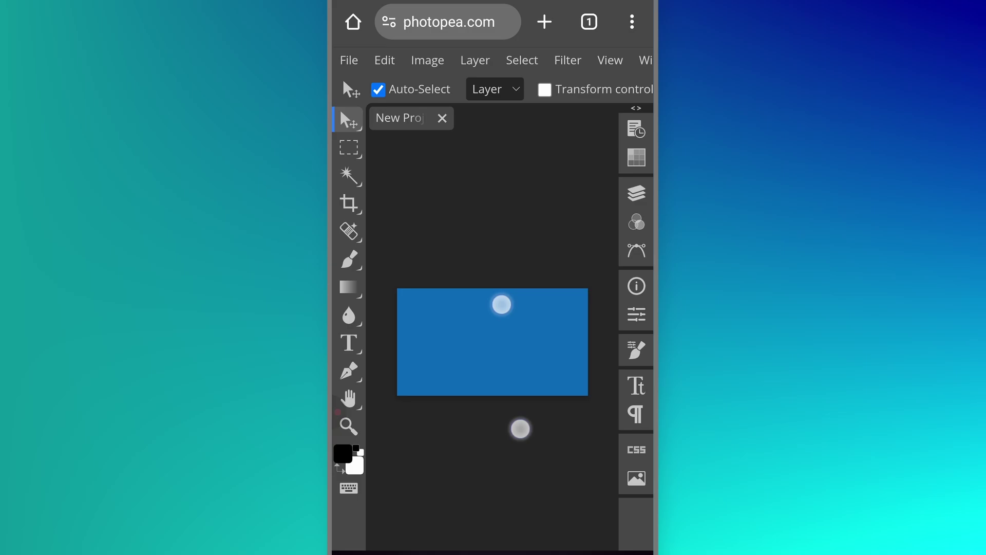
mouse_move(502, 302)
mouse_down()
mouse_move(512, 286)
mouse_move(493, 282)
mouse_up()
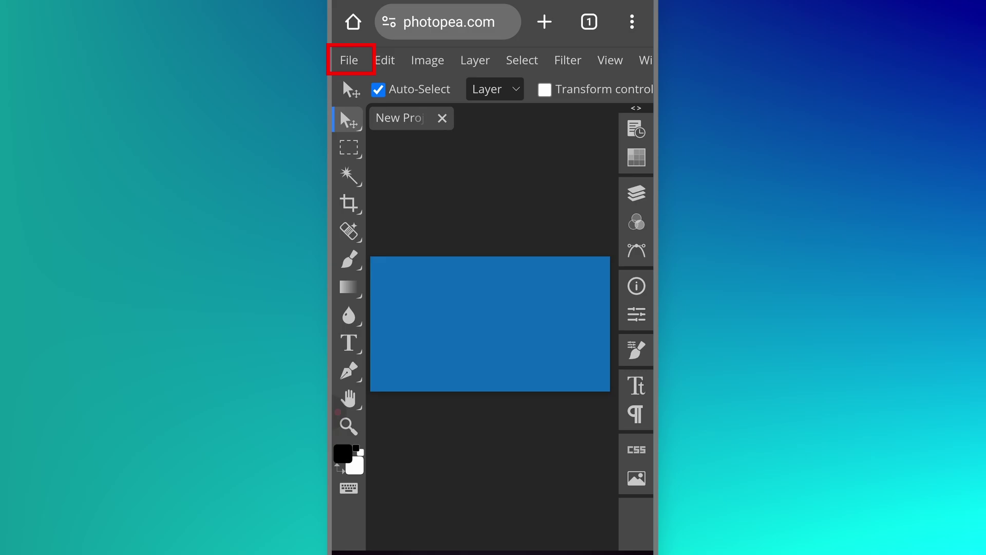
Use File > Open & Place to bring up the device's recent image files.
click(351, 61)
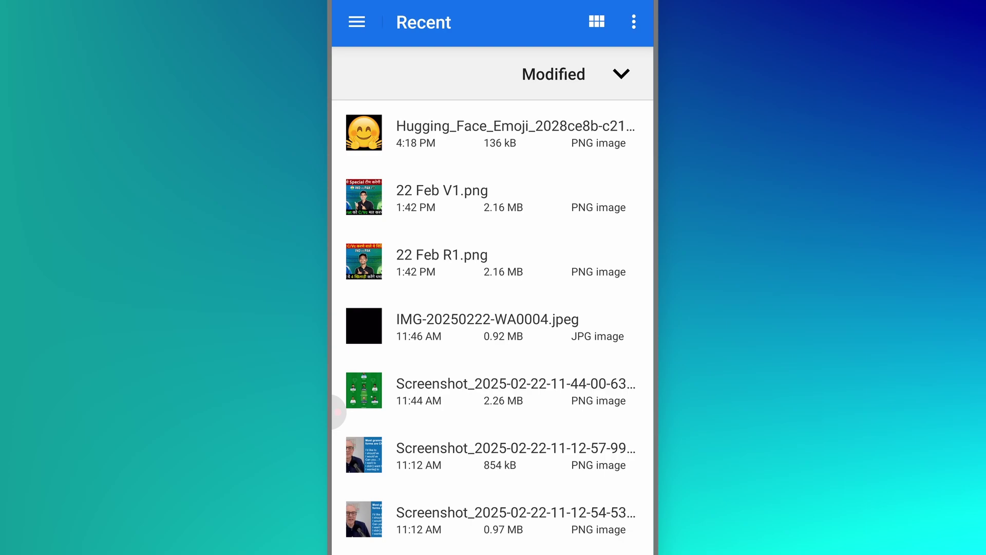
Select only the Hugging_Face_Emoji PNG, clearing extra selections, and open it.
click(506, 137)
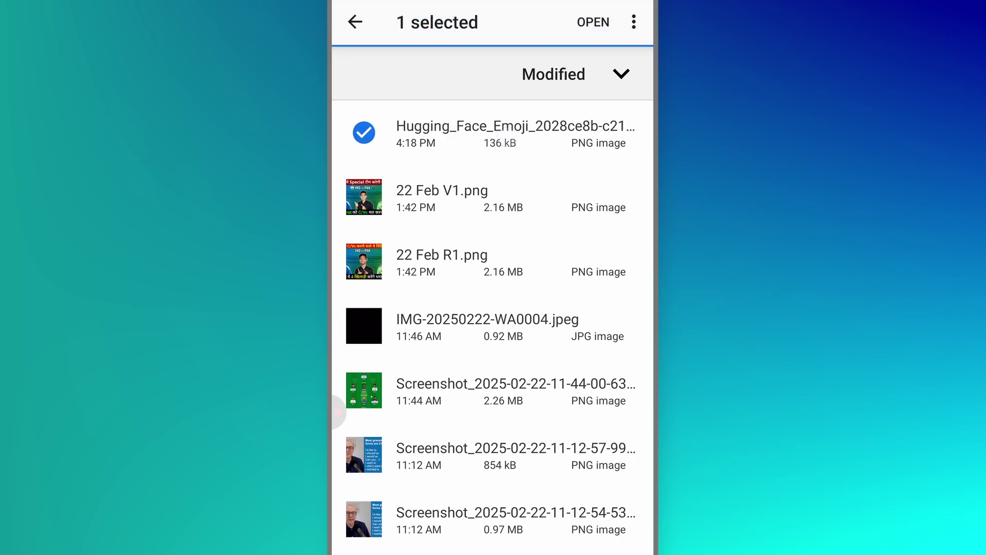
click(515, 204)
click(477, 298)
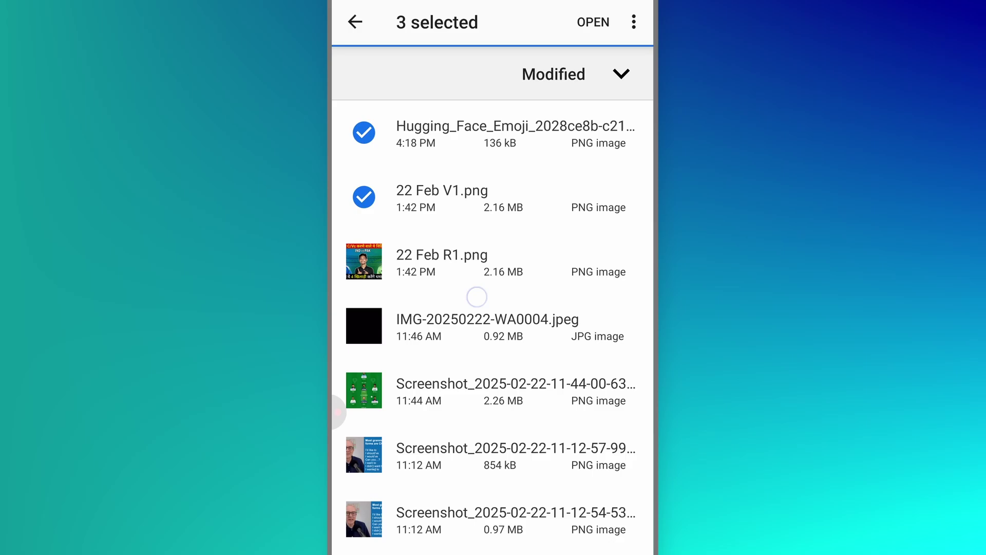
click(475, 323)
click(530, 197)
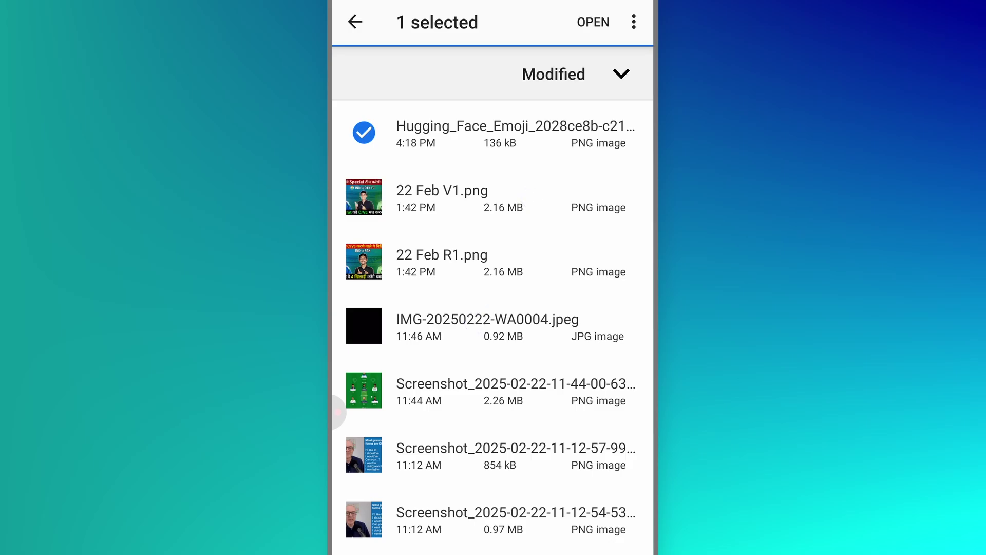
click(593, 22)
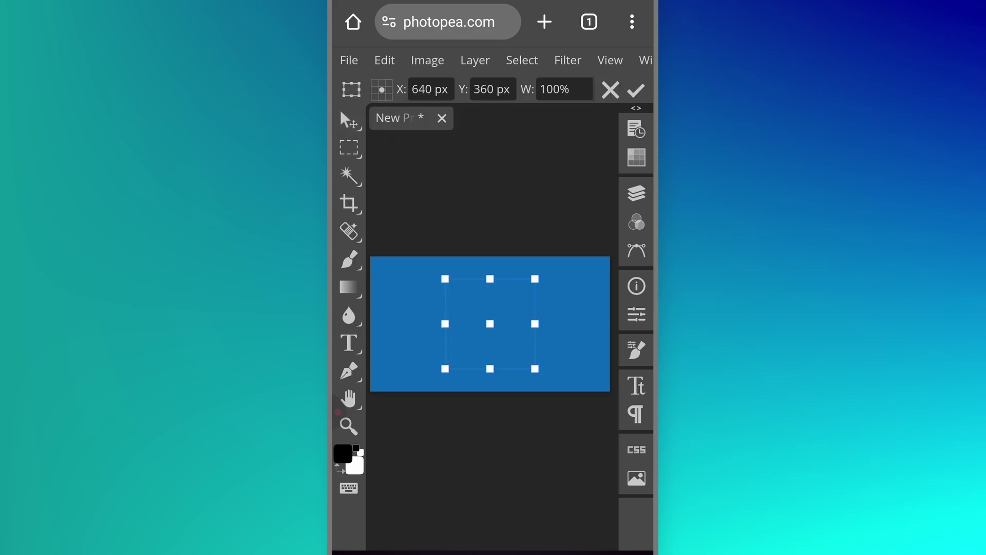
Accept the placed Hugging_Face_Emoji image as a new layer.
click(636, 90)
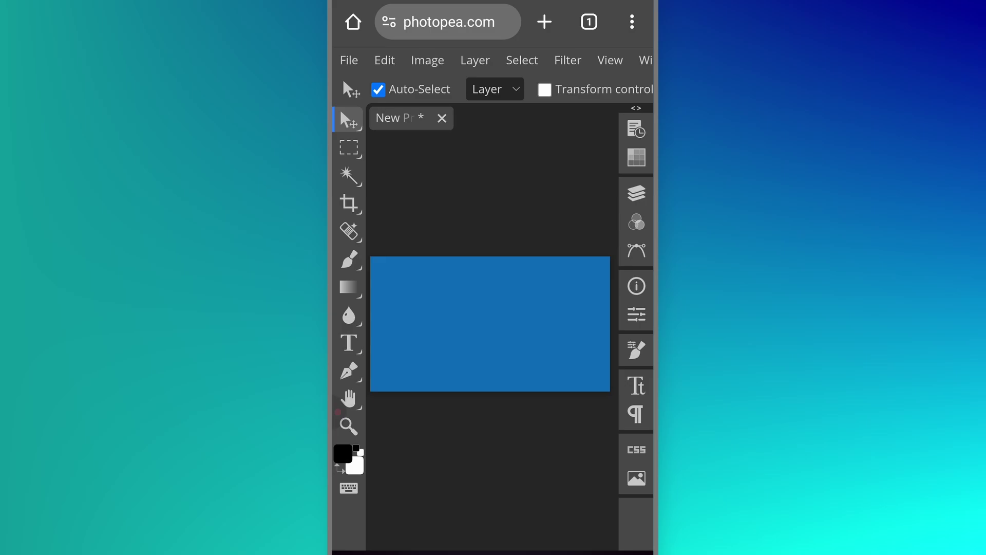
Move the Hugging_Face_Emoji layer above Background in the Layers panel.
click(636, 192)
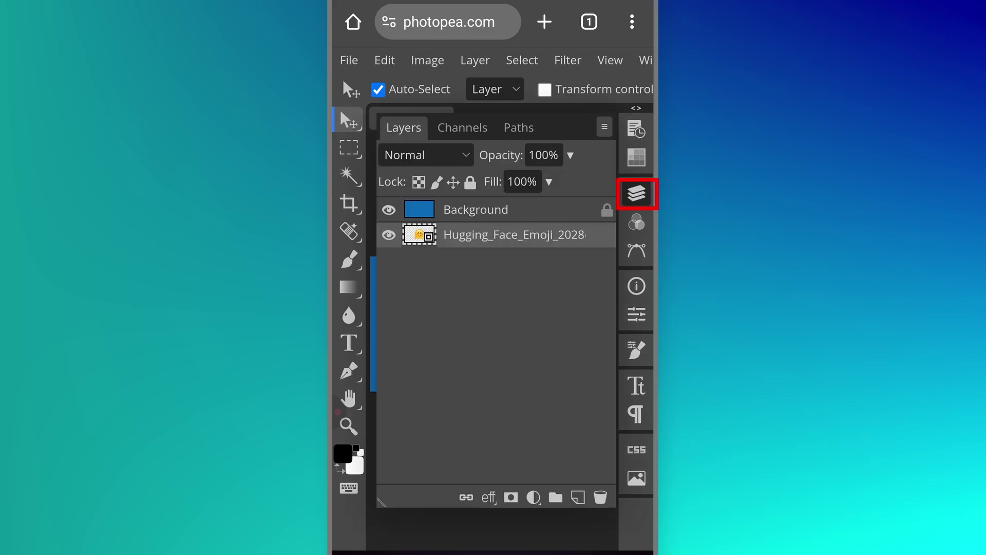
click(551, 240)
drag(552, 240, 556, 199)
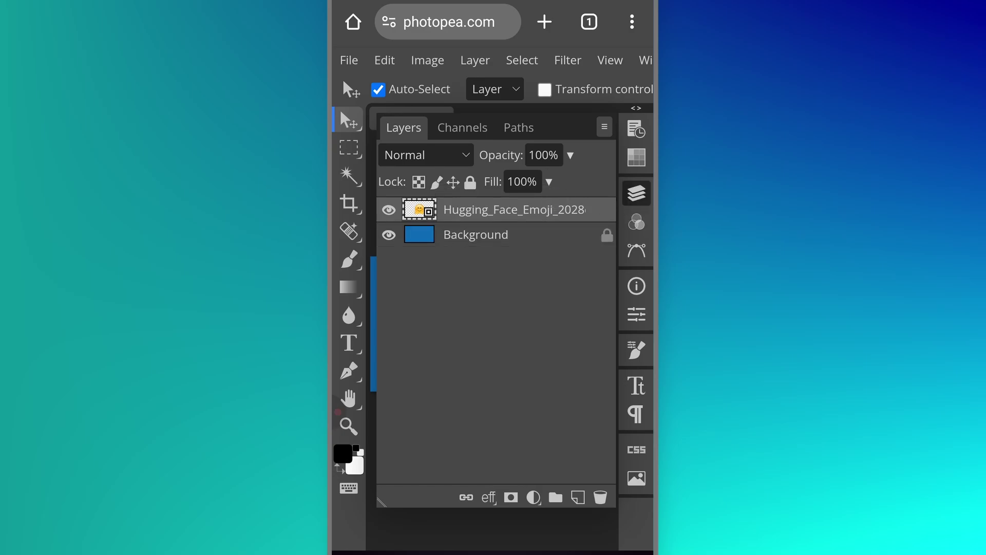
click(637, 192)
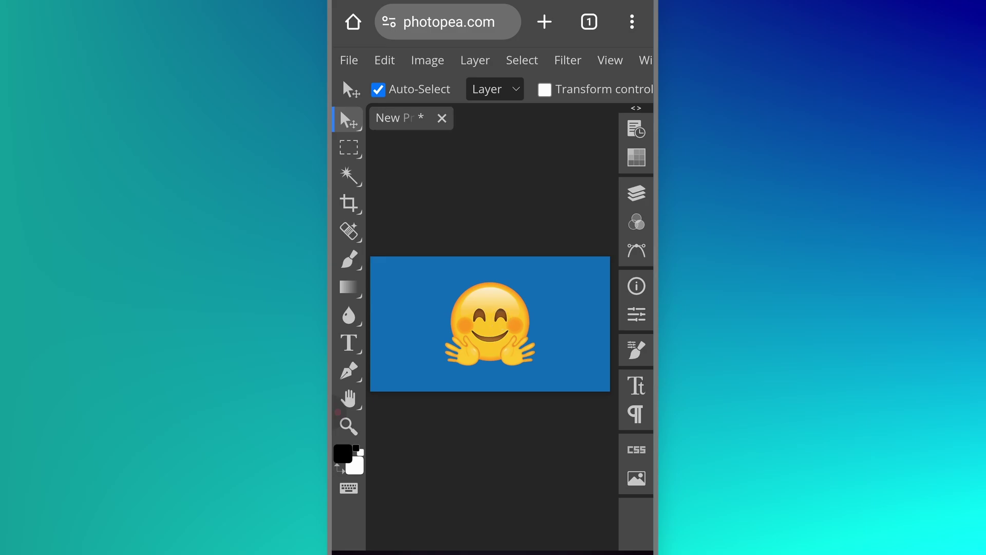
Scale the emoji up to about 114% width with the transform handles and confirm.
click(545, 89)
mouse_move(515, 282)
mouse_down()
mouse_move(563, 262)
mouse_move(547, 267)
mouse_up()
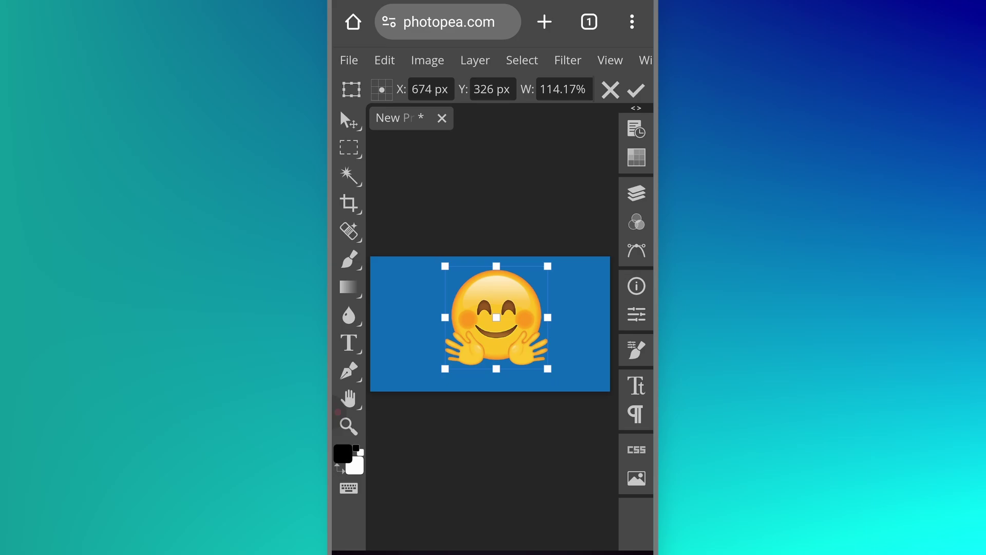
click(635, 89)
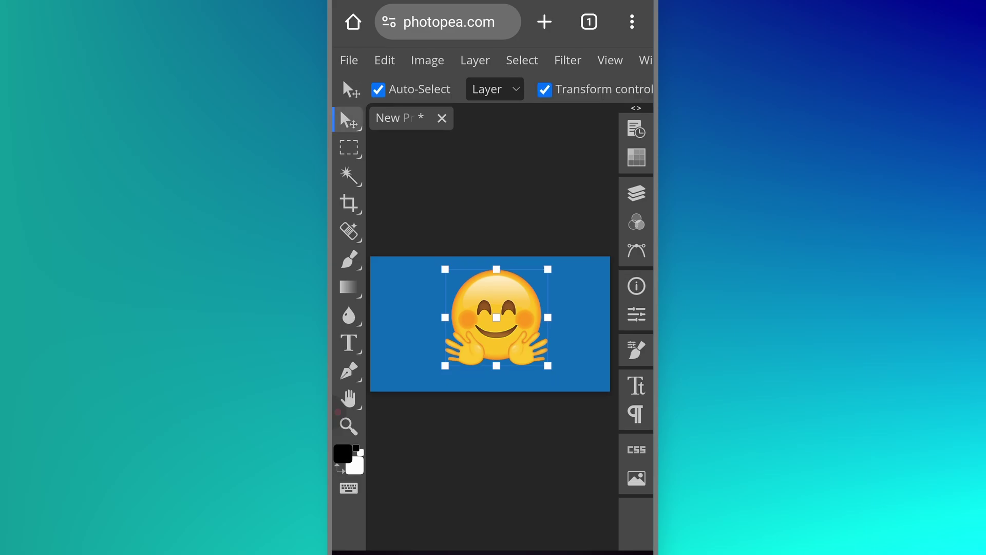